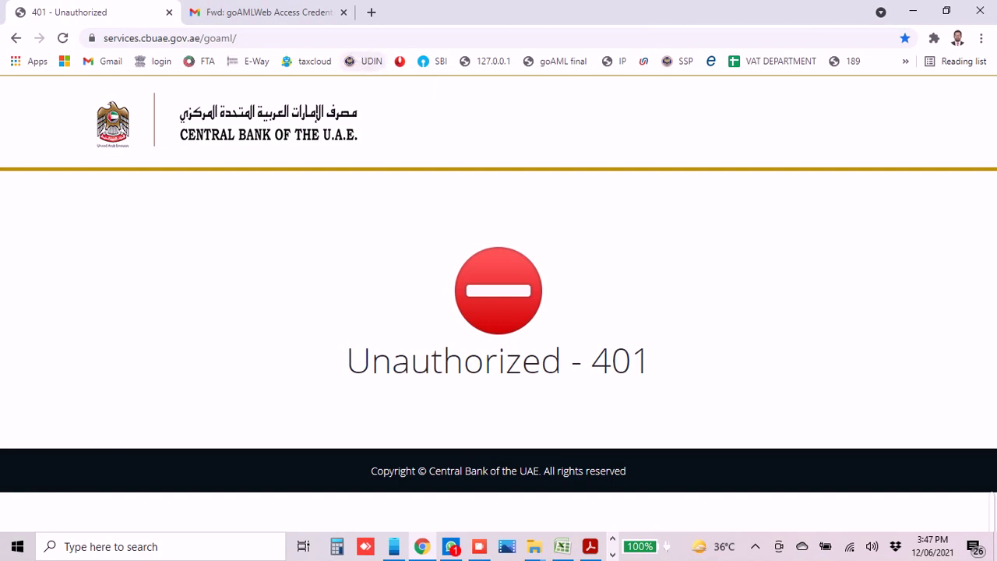
# - Load the goAML portal's sign-in prompt at services.cbuae.gov.ae from the saved "goAML final" bookmark
pyautogui.click(237, 38)
pyautogui.hotkey('ctrl', 'a')
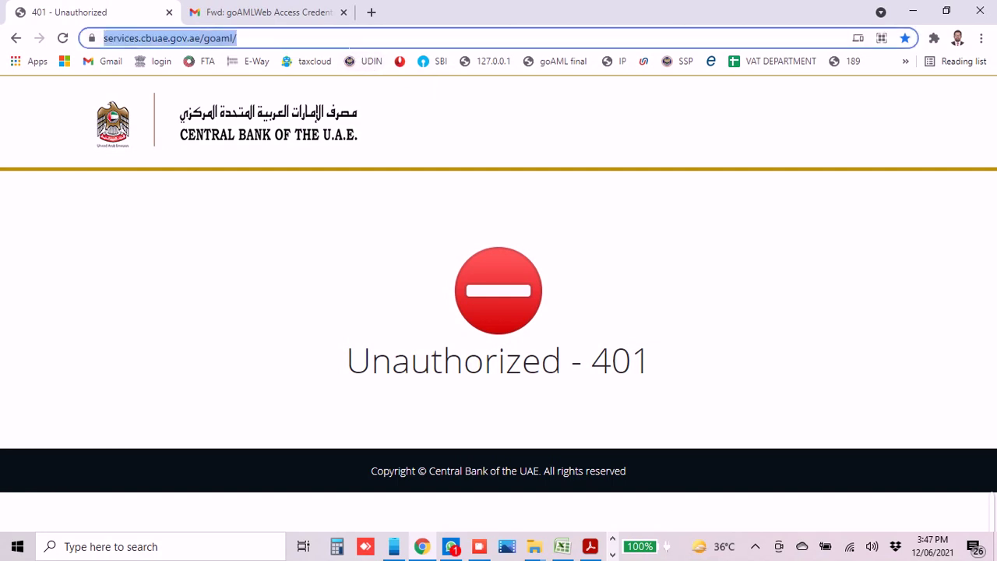
pyautogui.click(474, 135)
pyautogui.click(561, 64)
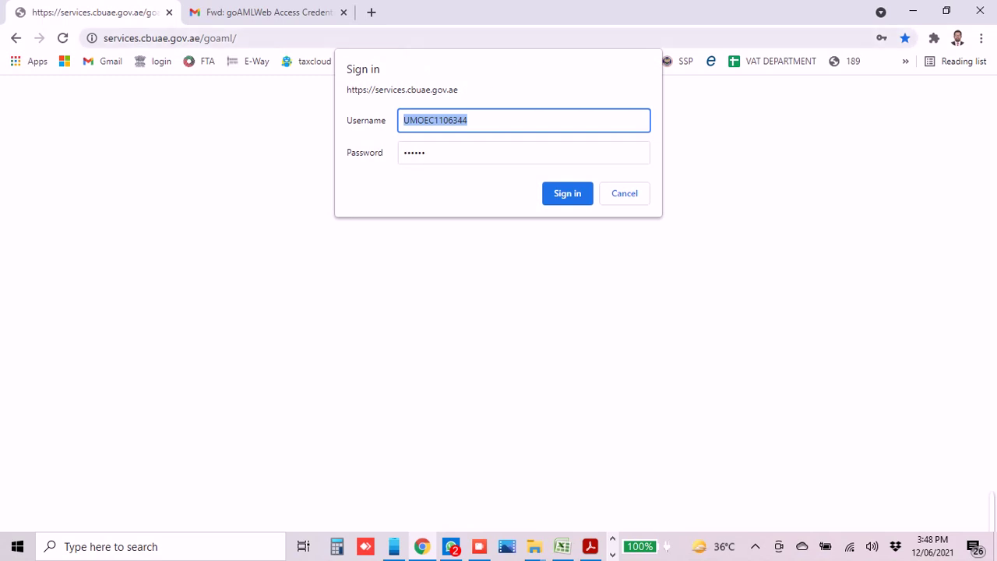
# - Search Google for "google authenticator" in a new browser tab and highlight the app's name in the results
pyautogui.click(371, 11)
pyautogui.write('g')
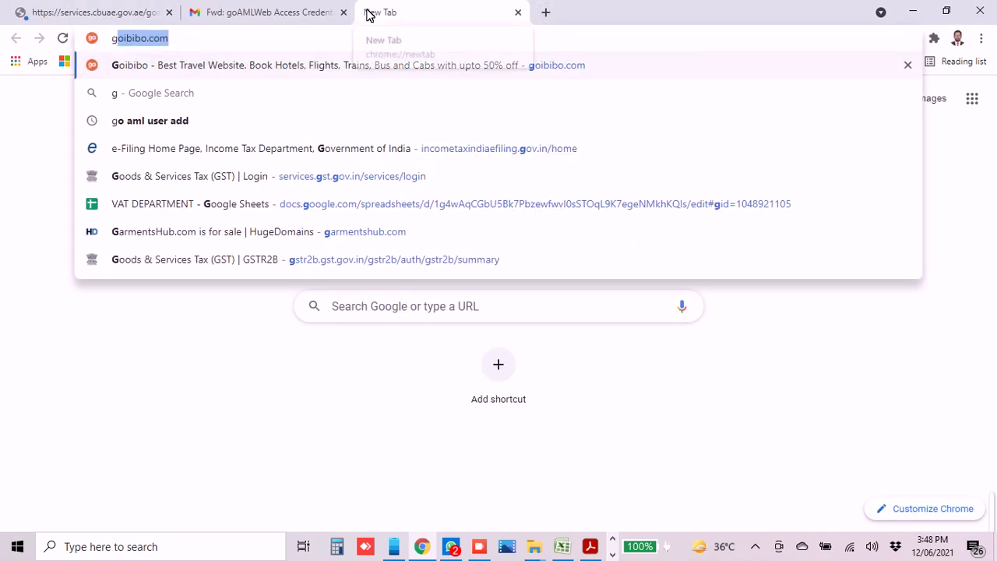
pyautogui.write('oogle')
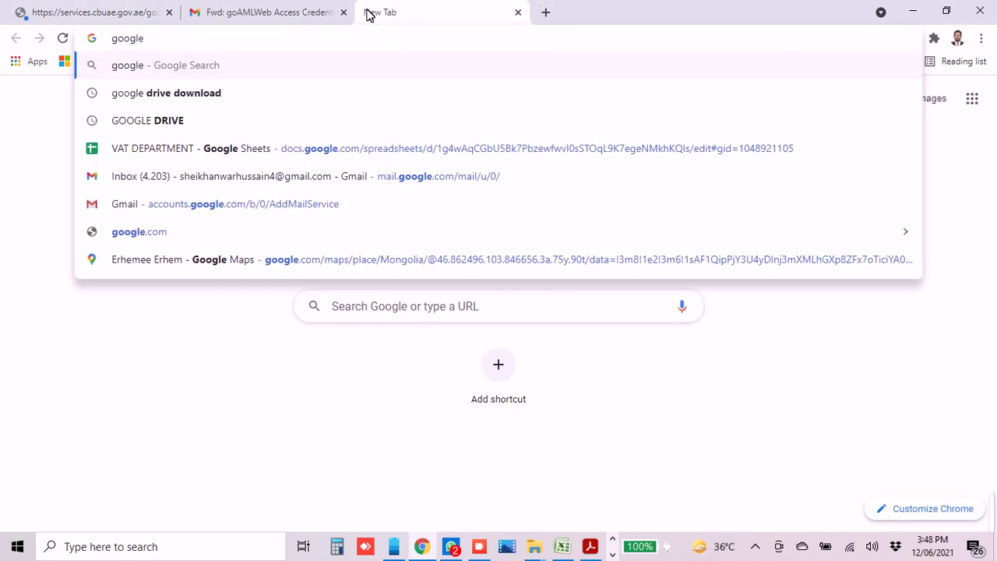
pyautogui.write(' authentica')
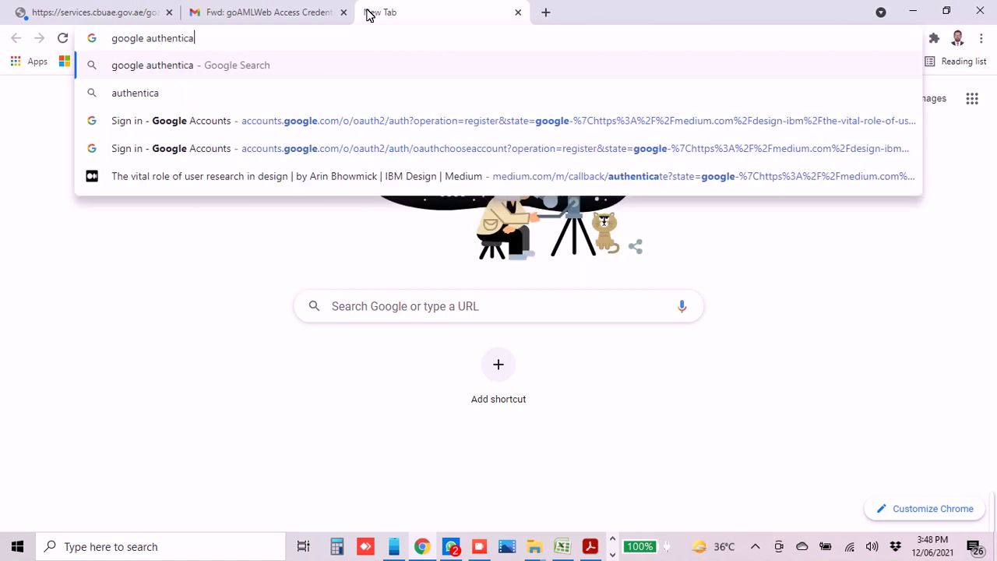
pyautogui.write('tor')
pyautogui.press('Return')
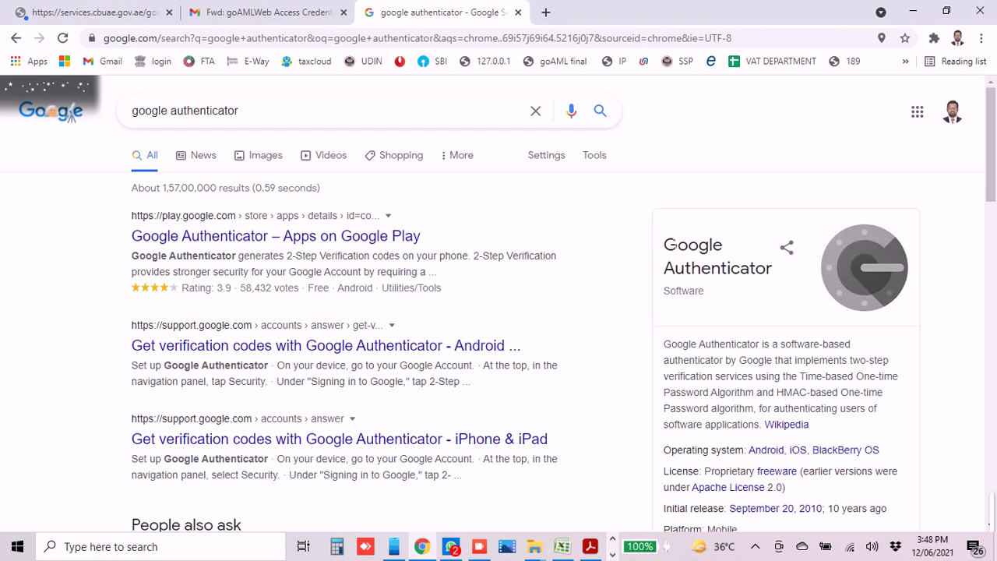
pyautogui.moveTo(664, 238); pyautogui.dragTo(767, 269)
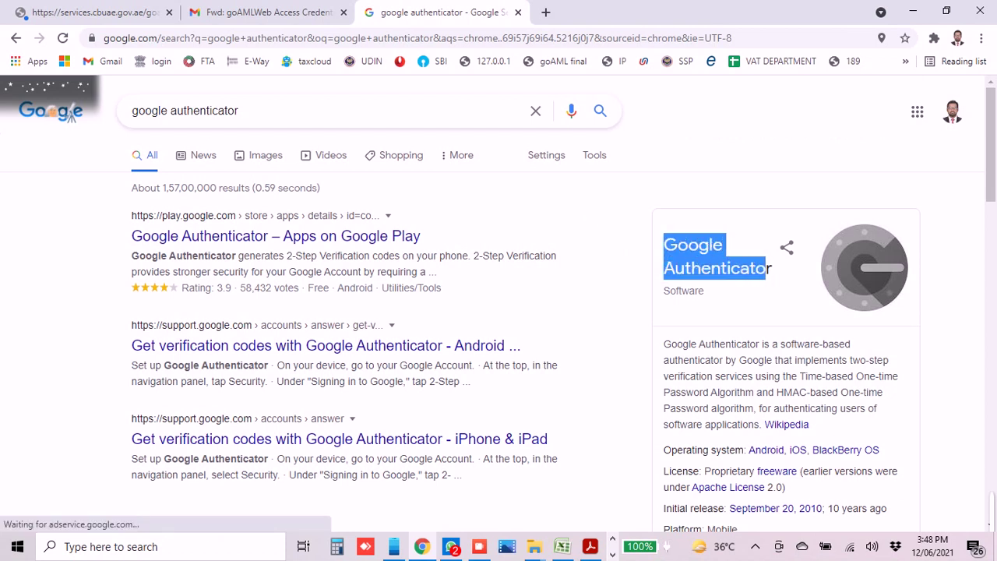
pyautogui.click(773, 295)
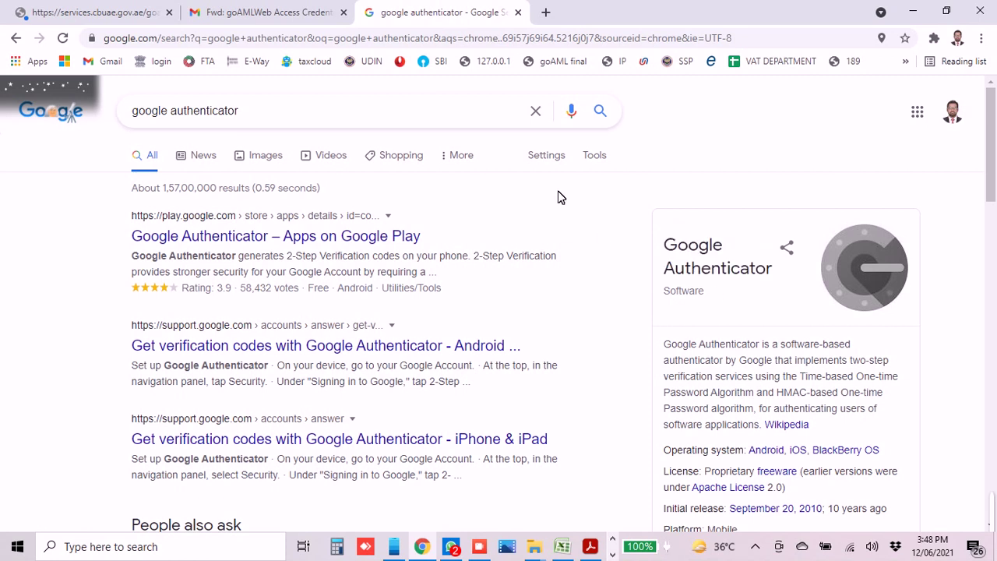
# - Review the user name and secret key in the goAML credentials e-mail, and return to the sign-in prompt's password field
pyautogui.click(295, 9)
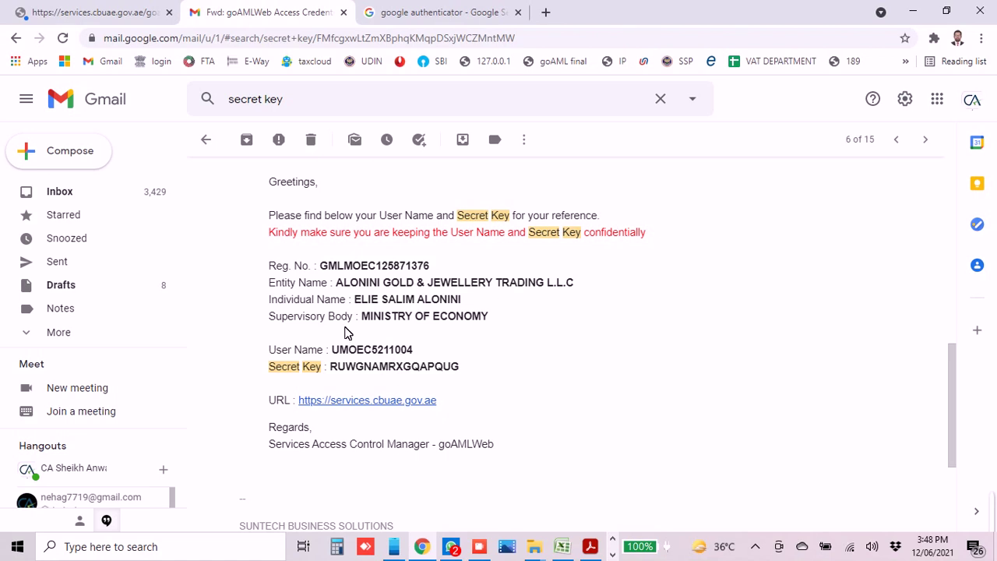
pyautogui.click(127, 9)
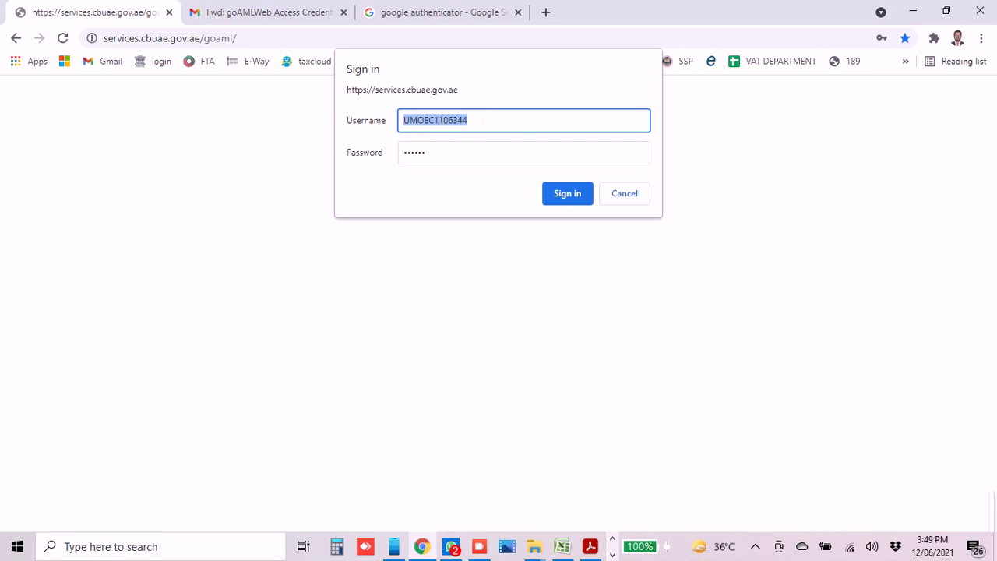
pyautogui.press('Tab')
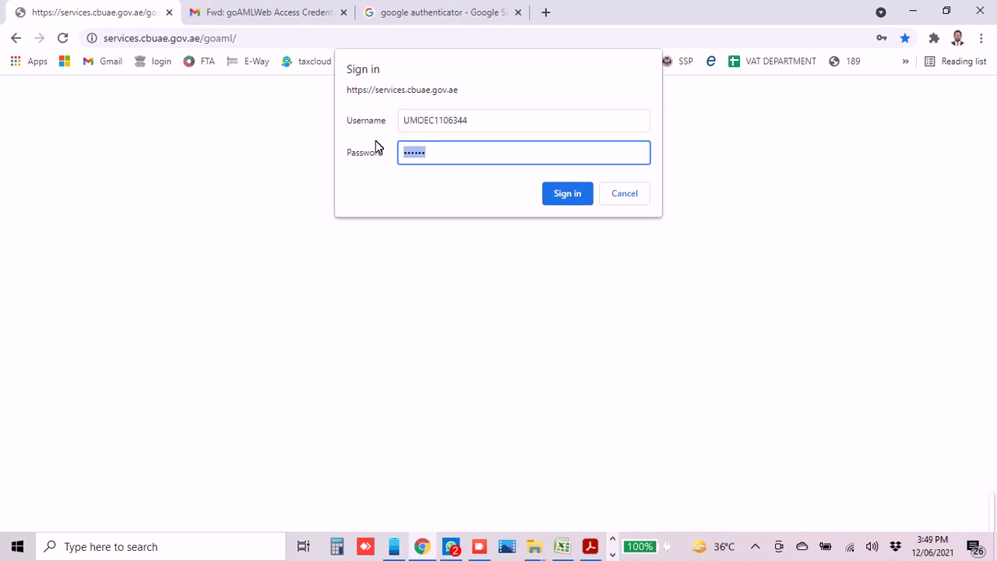
# - Examine the Google Authenticator software summary in the search results, highlighting the app's name
pyautogui.click(429, 10)
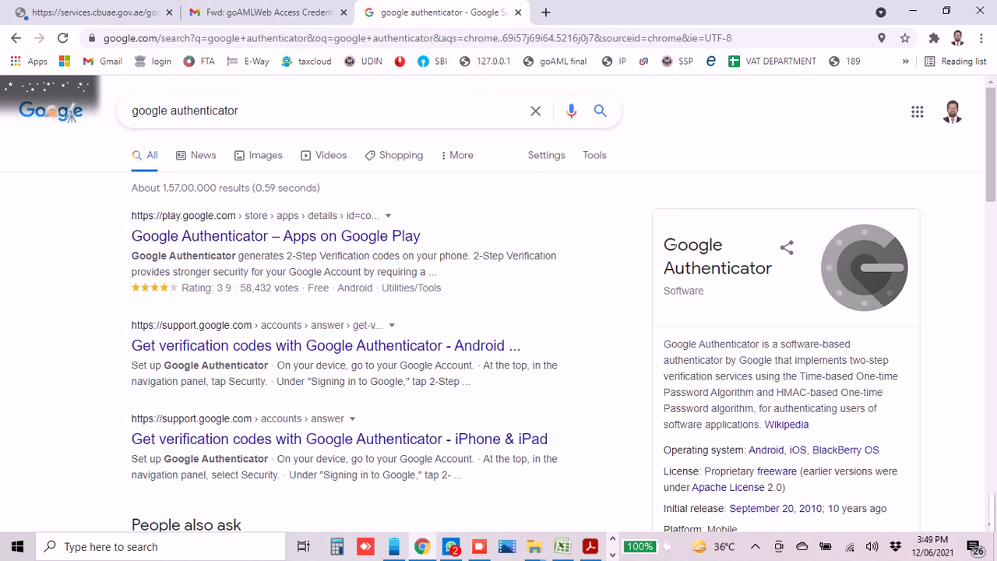
pyautogui.moveTo(664, 244); pyautogui.dragTo(719, 289)
pyautogui.click(773, 285)
pyautogui.tripleClick(775, 274)
pyautogui.click(775, 274)
pyautogui.tripleClick(759, 268)
pyautogui.doubleClick(683, 290)
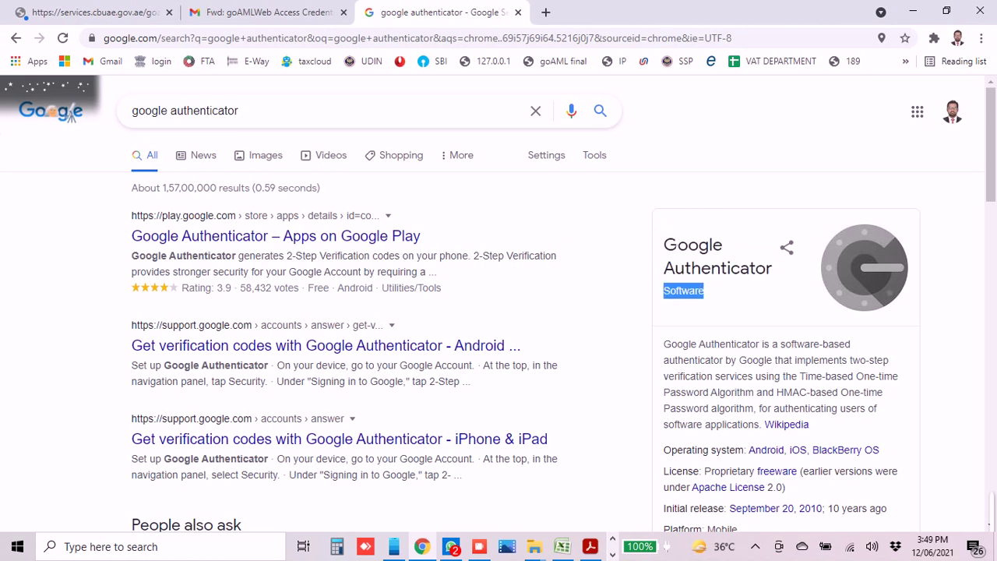
pyautogui.moveTo(662, 245); pyautogui.dragTo(772, 269)
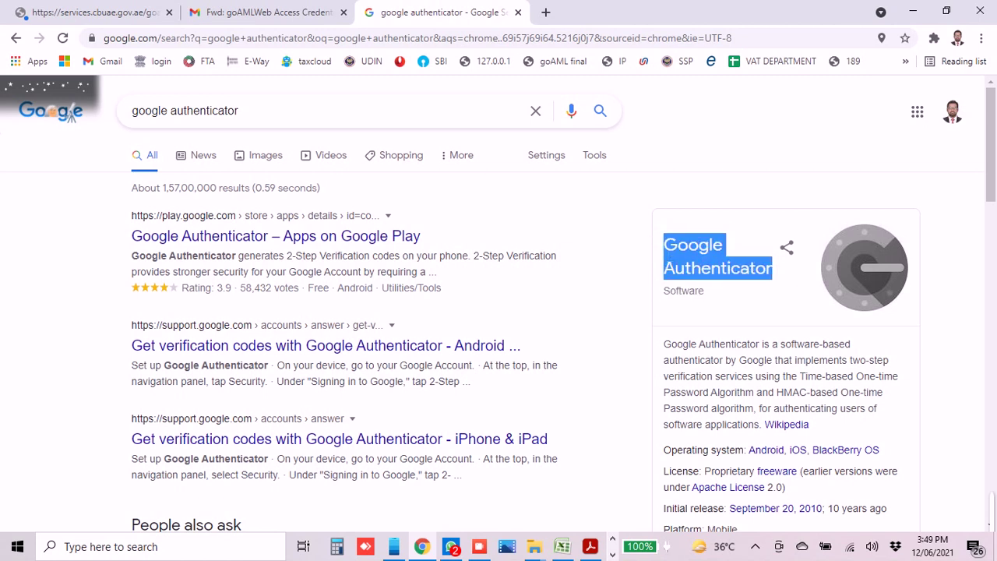
pyautogui.click(772, 268)
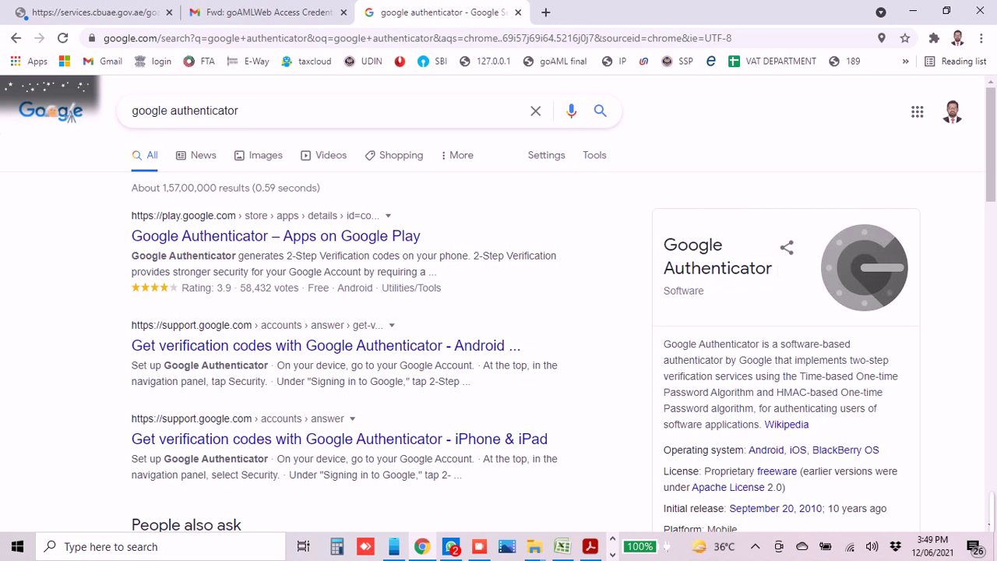
# - Reopen the goAML credentials e-mail and select the secret key value
pyautogui.click(136, 10)
pyautogui.click(225, 9)
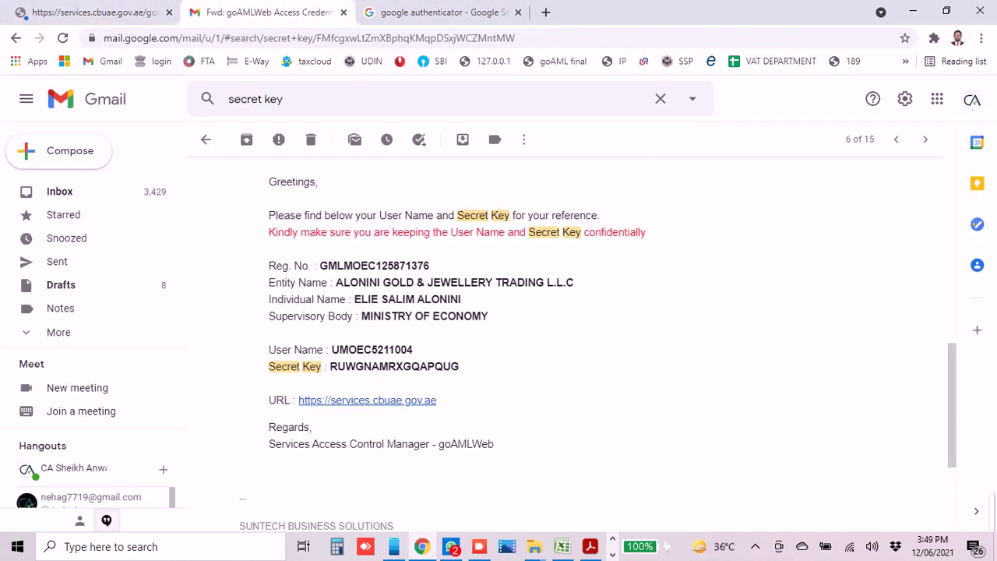
pyautogui.doubleClick(396, 367)
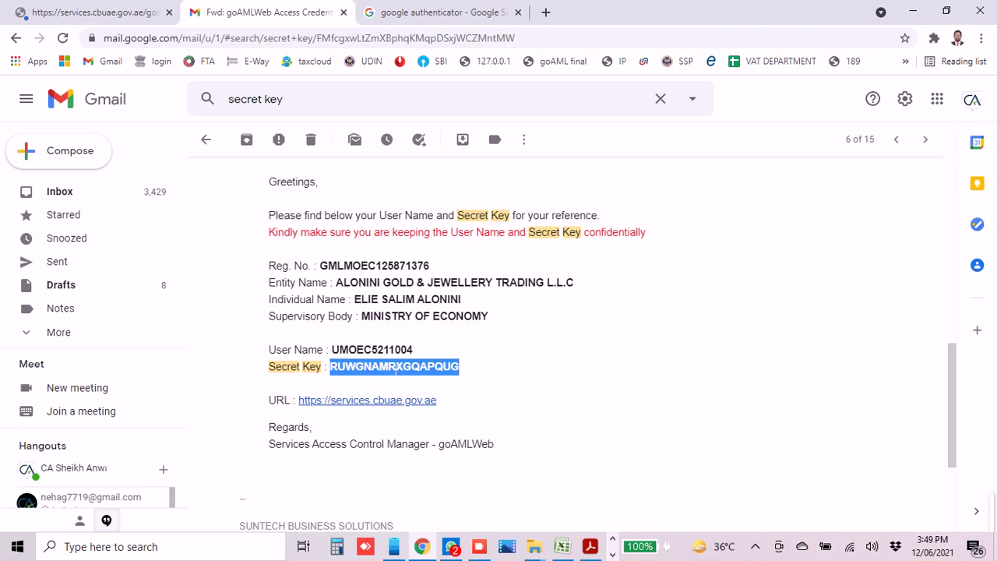
# - Enter the password in the goAML sign-in prompt, submit it, and dismiss the offer to update the saved password
pyautogui.click(136, 7)
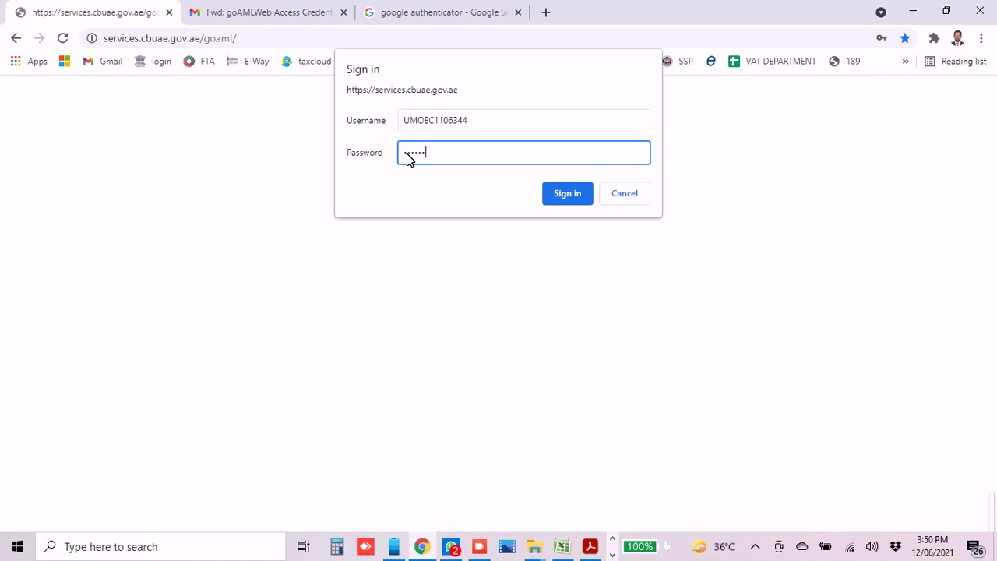
pyautogui.press('Return')
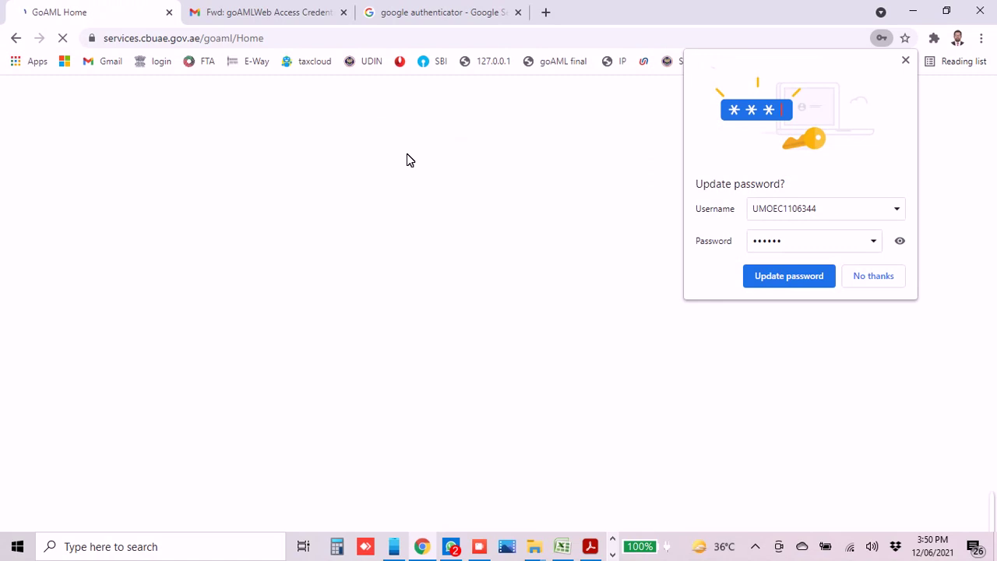
pyautogui.click(903, 61)
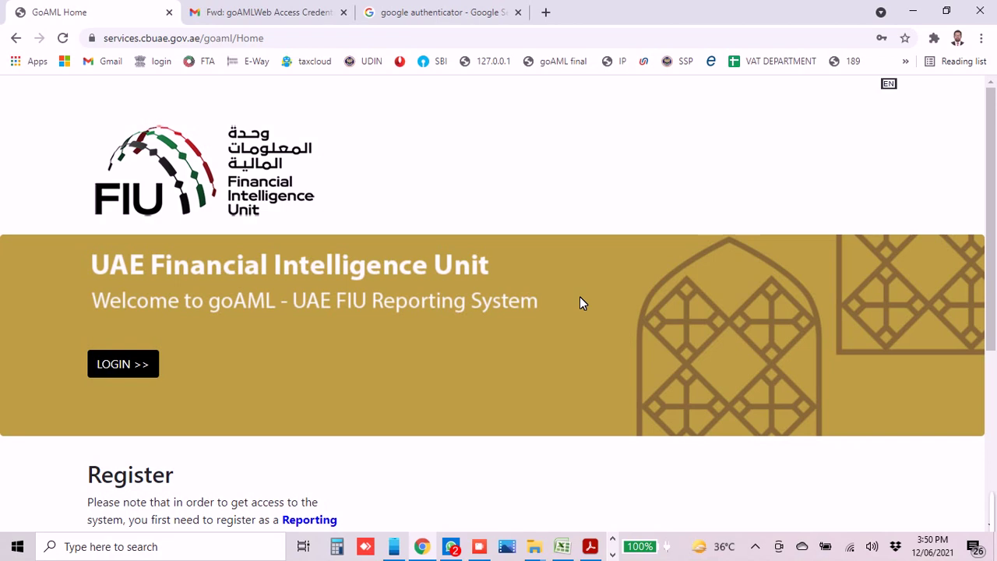
# - Open the goAML login form and log in with the prefilled username and password
pyautogui.scroll(-3, 579, 296)
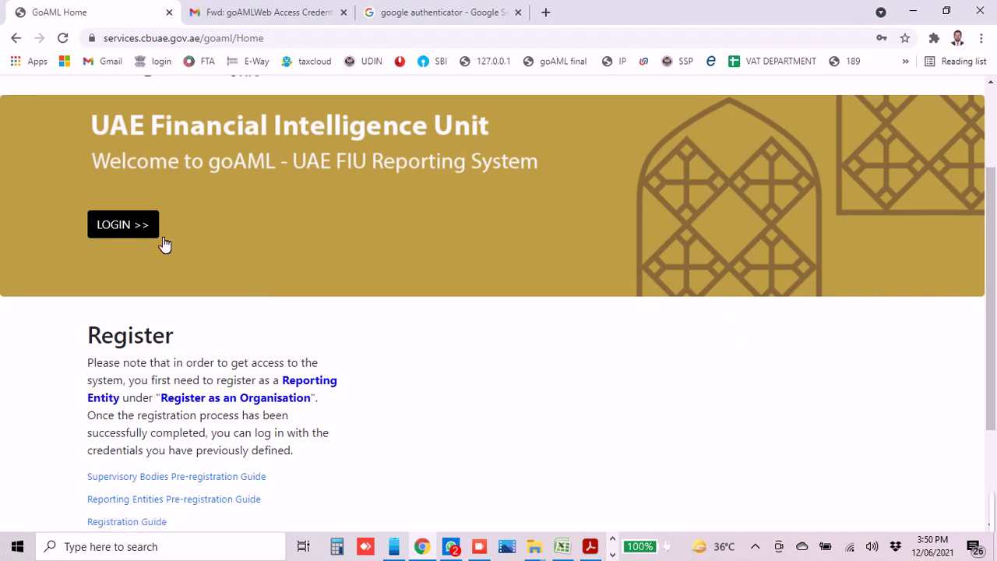
pyautogui.click(126, 234)
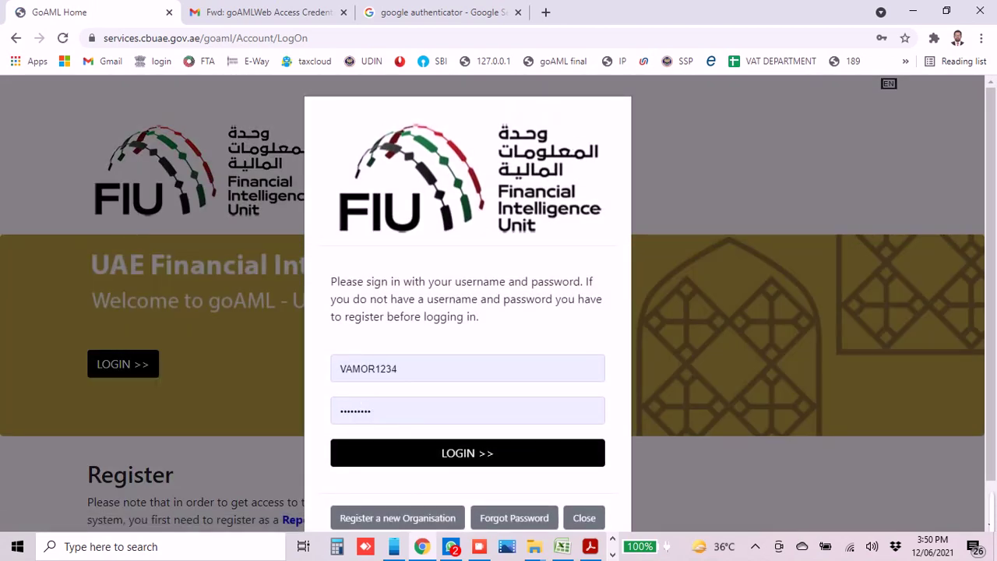
pyautogui.click(406, 369)
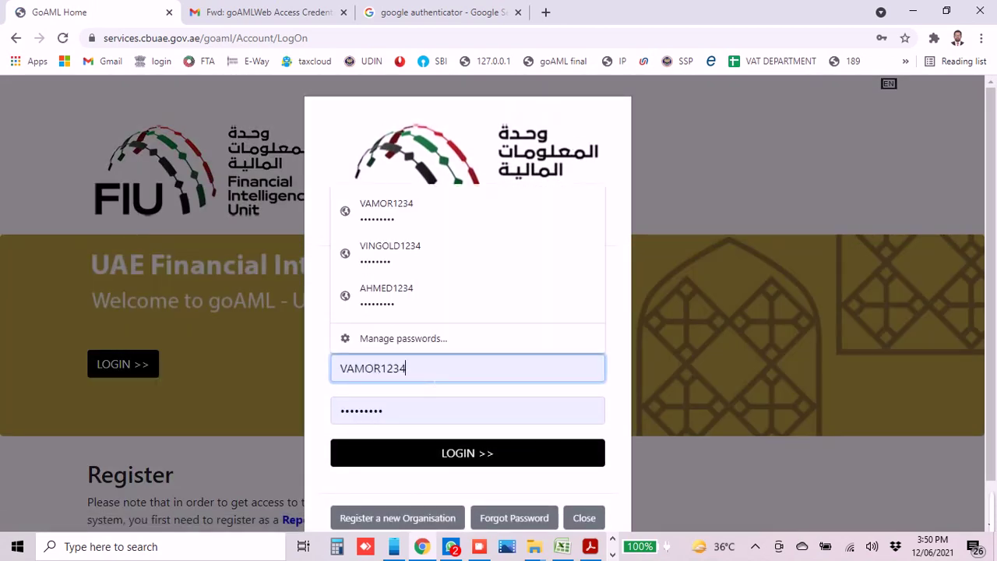
pyautogui.click(626, 371)
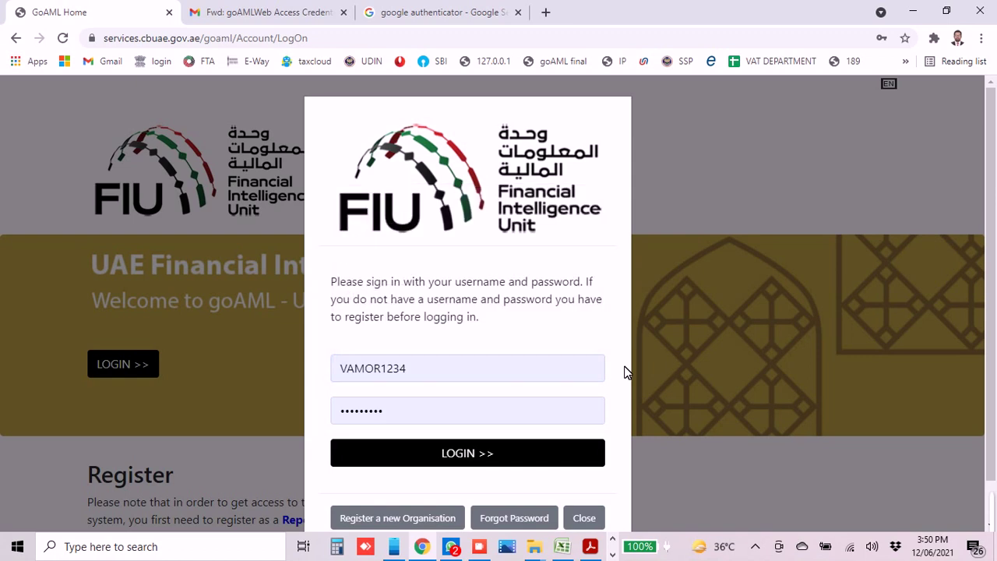
pyautogui.click(460, 457)
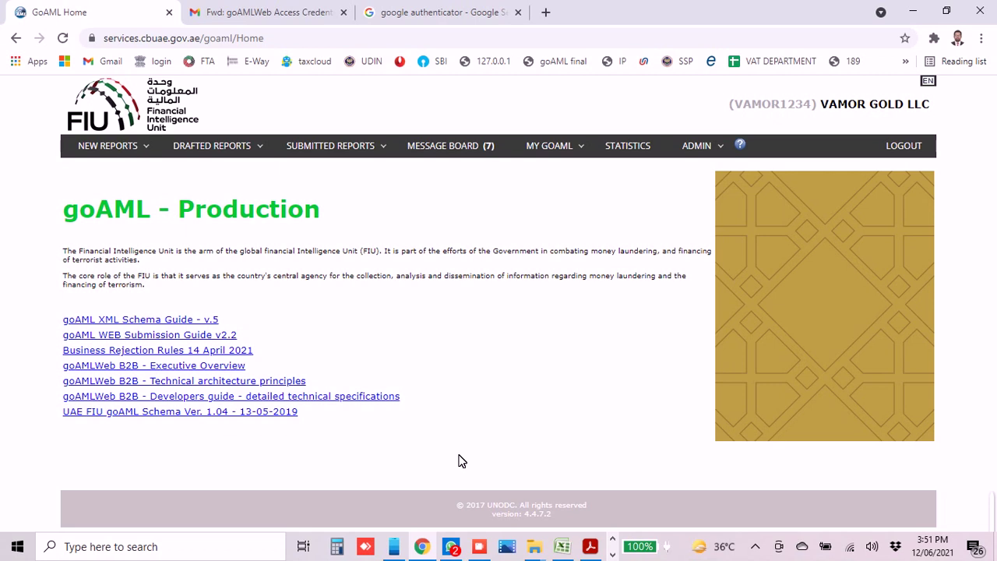
pyautogui.click(479, 546)
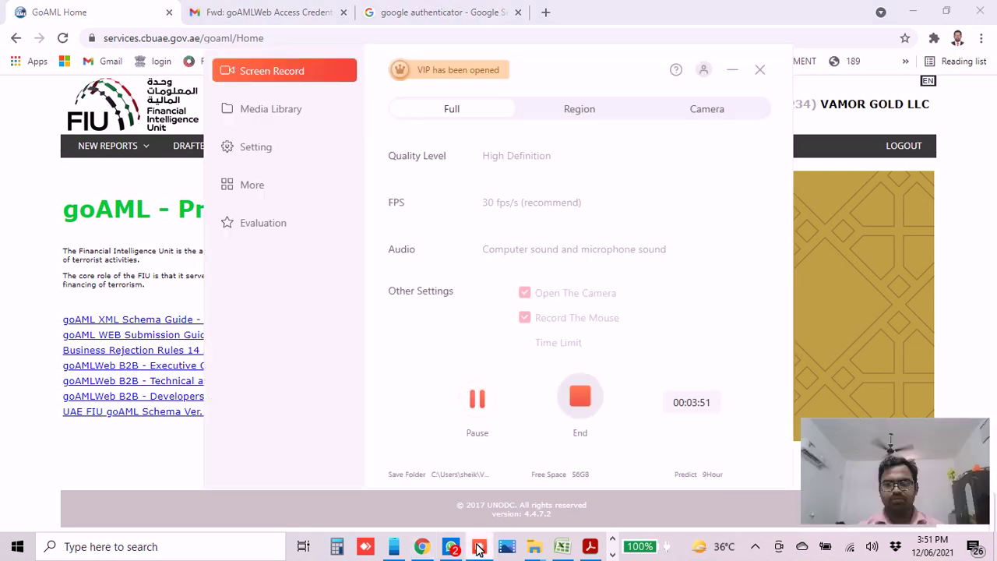